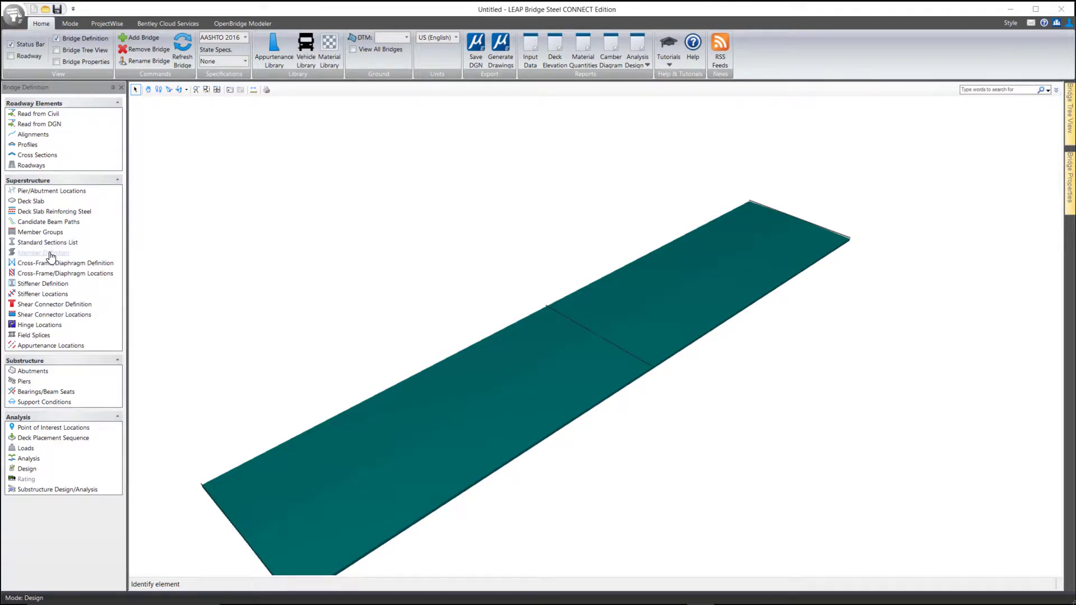
Bring up Group01's member definition and view the list of member element types.
click(49, 254)
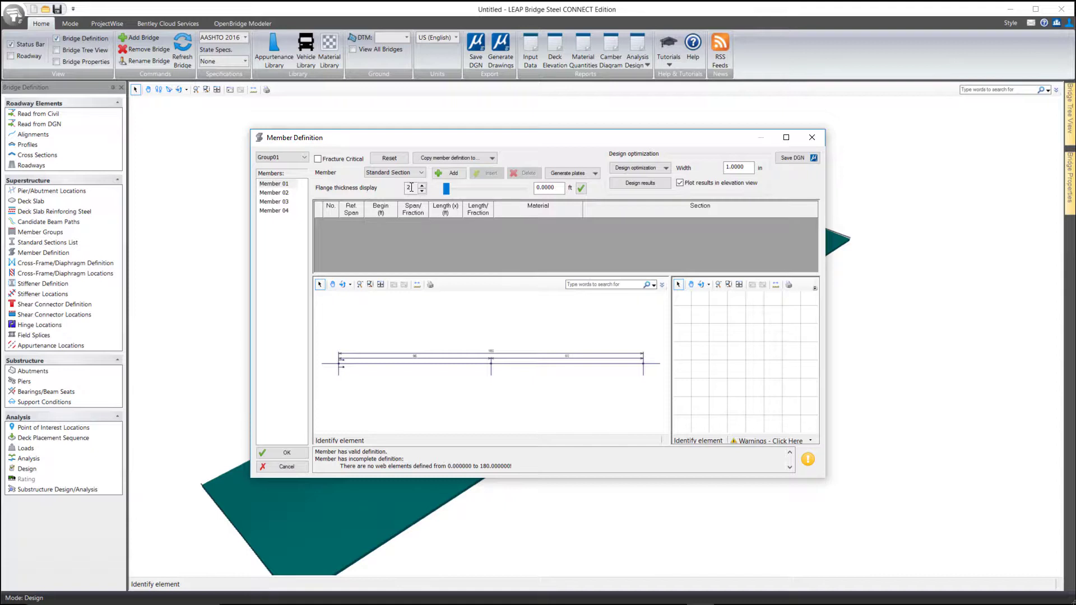
click(394, 172)
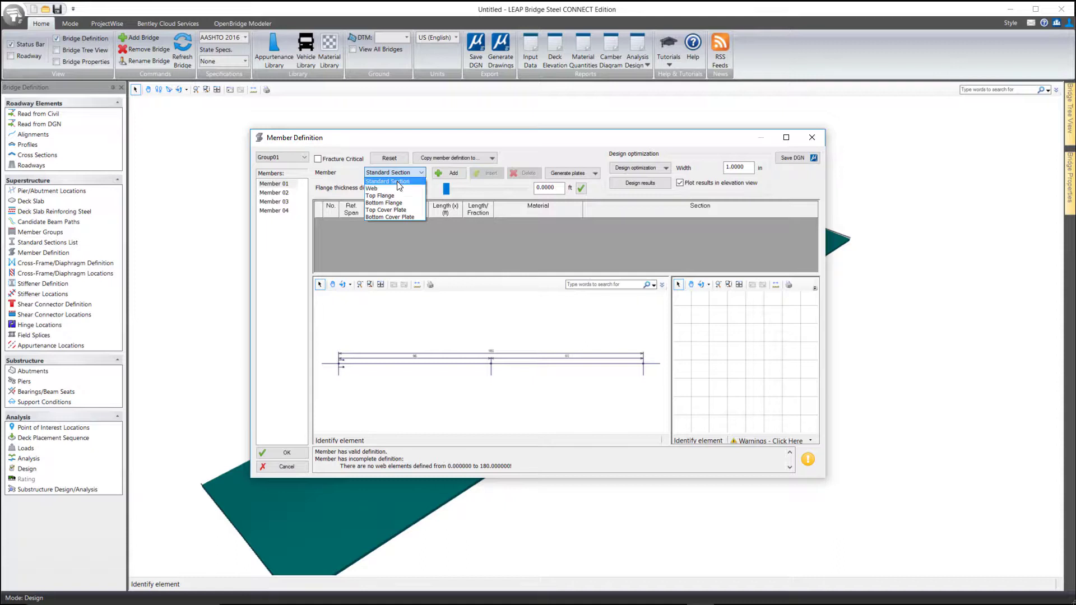
Add a Grade 36 W40X249 standard-section element to Member 01, then delete it.
click(399, 183)
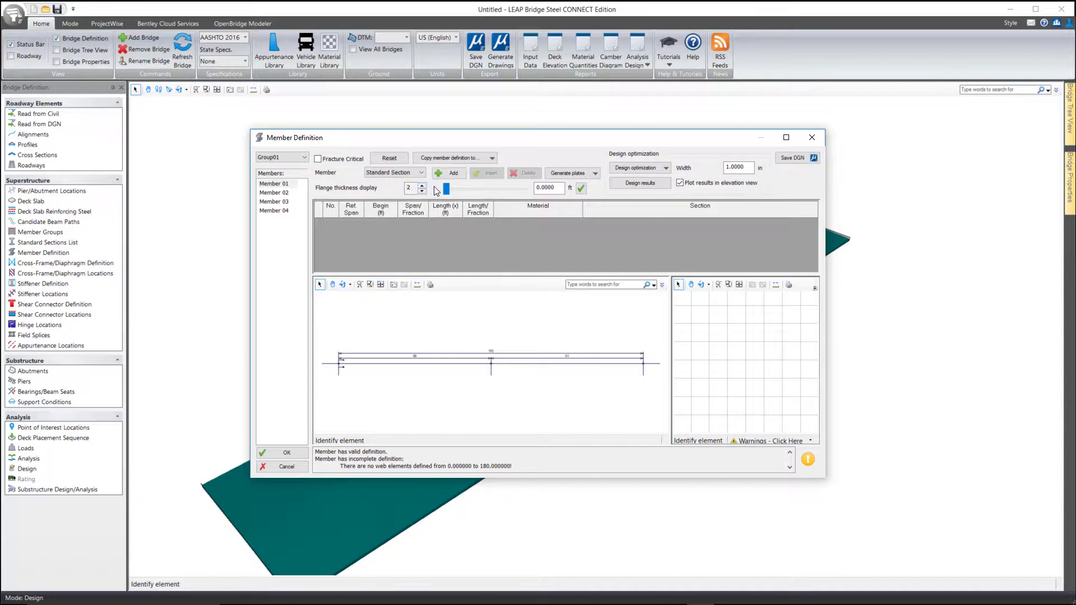
click(452, 174)
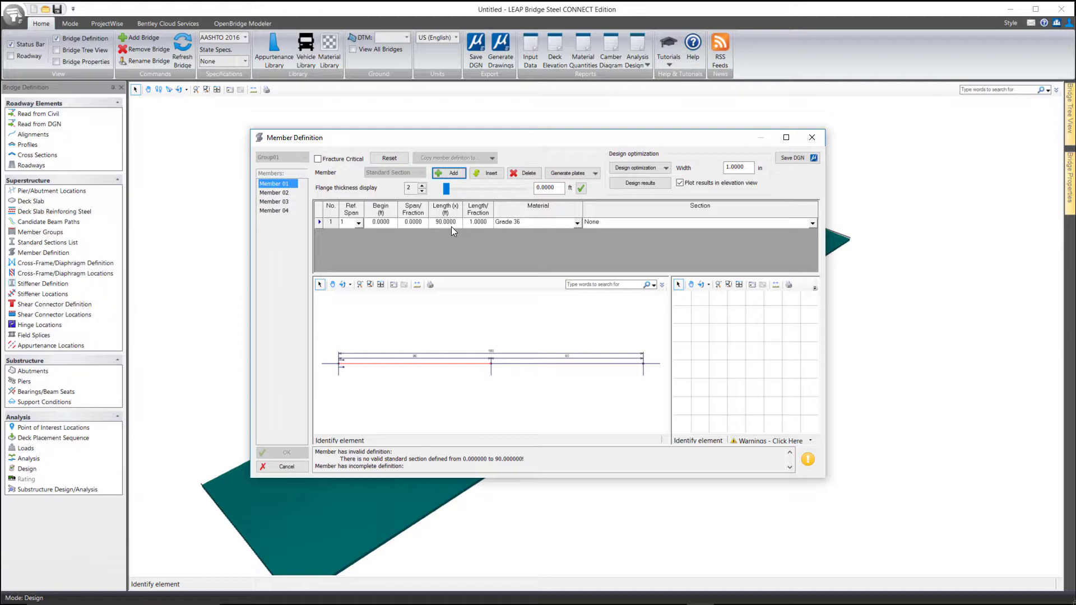
click(576, 223)
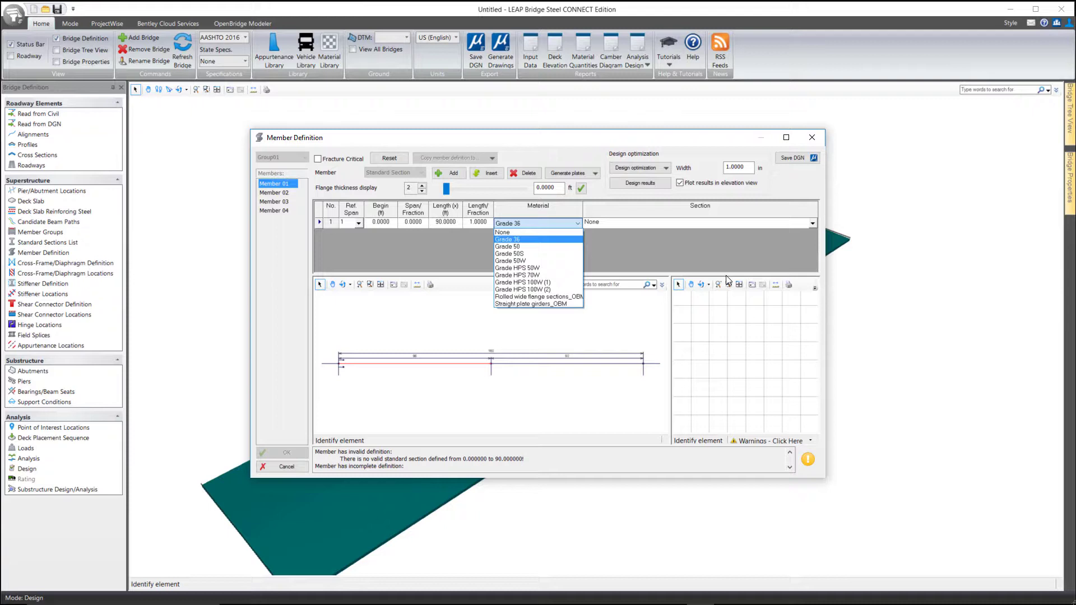
key(Return)
click(655, 223)
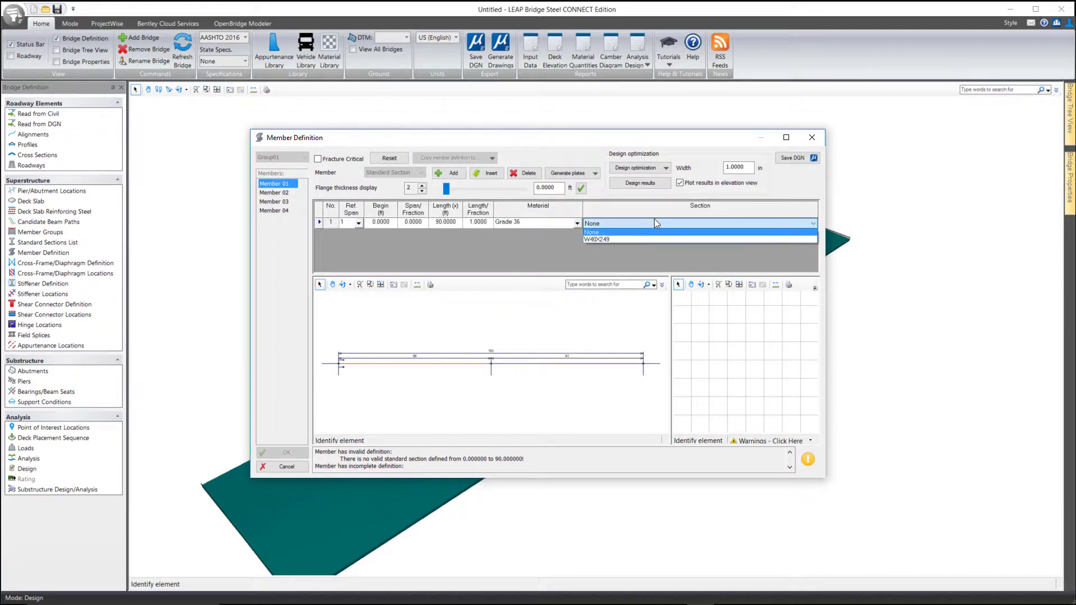
click(604, 237)
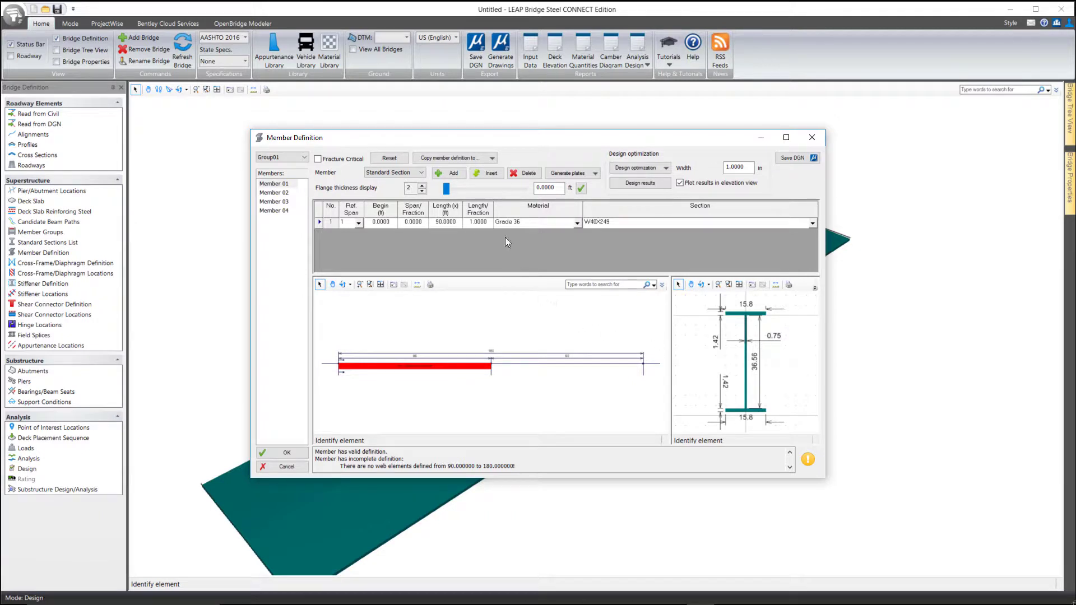
click(524, 173)
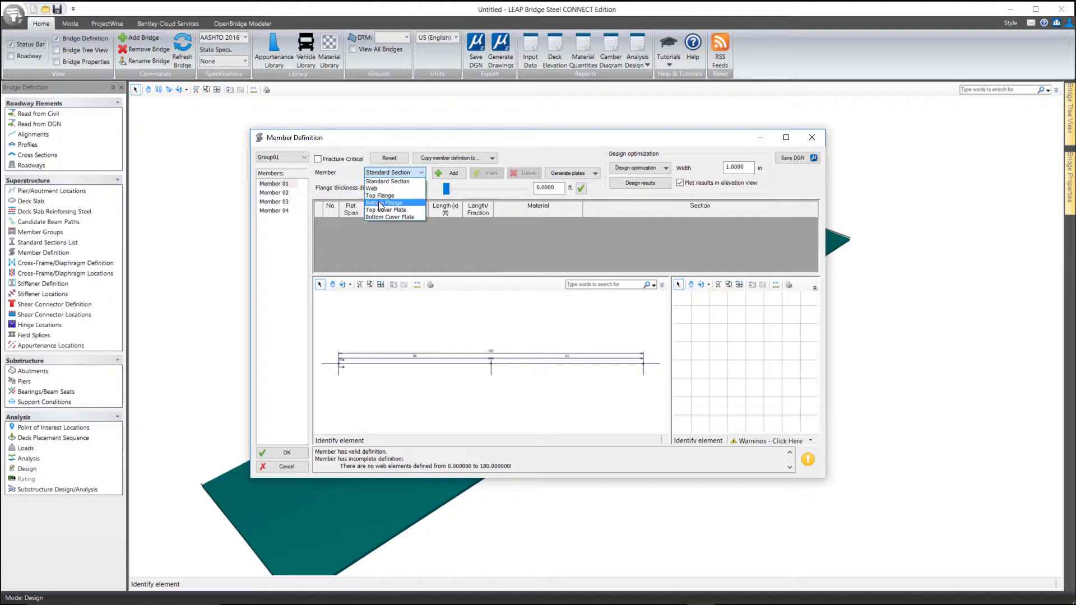
Add a constant-height web plate 0.5 in thick and 42 in deep to Member 01.
click(378, 190)
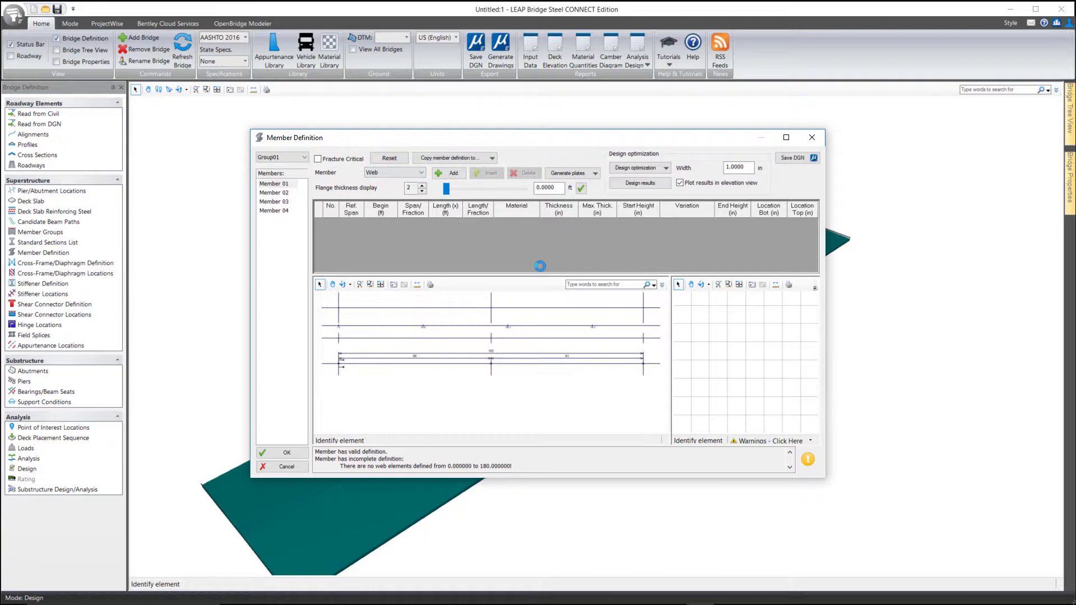
click(446, 174)
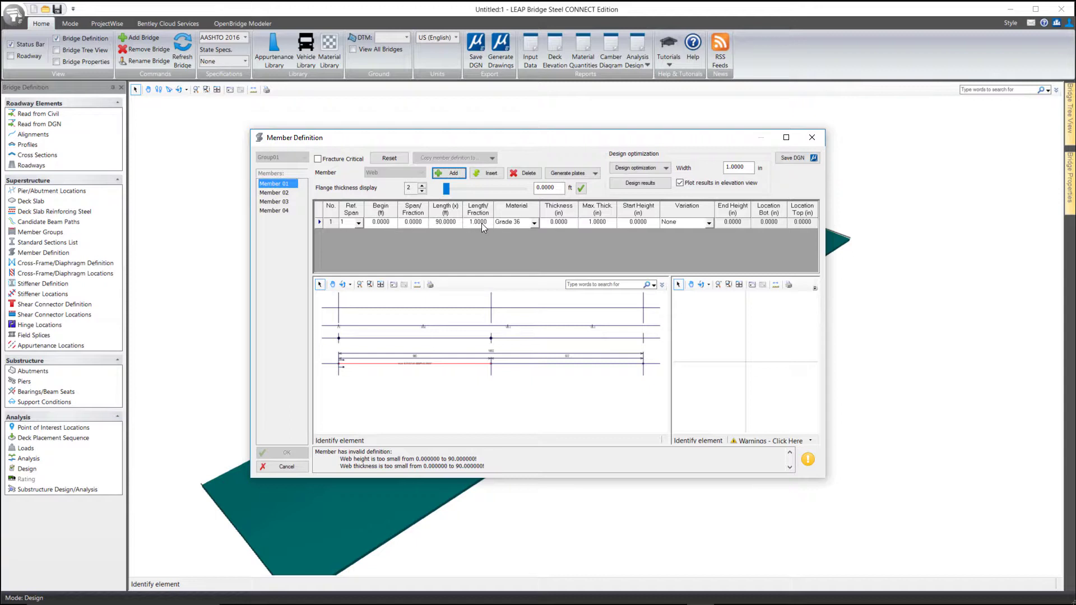
click(561, 225)
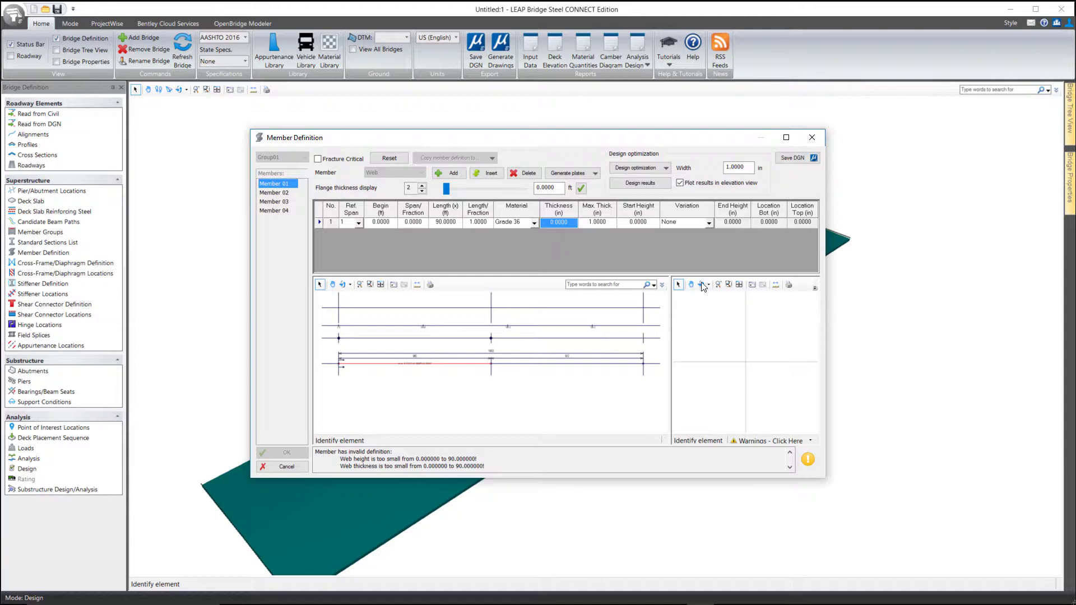
key(BackSpace)
text(.5)
key(Tab)
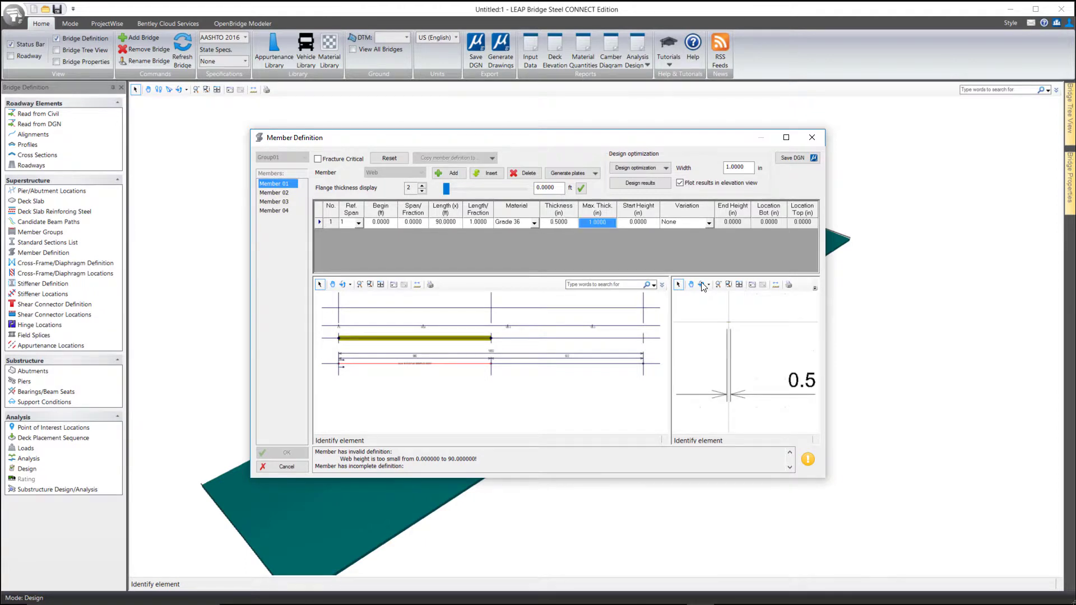
key(Tab)
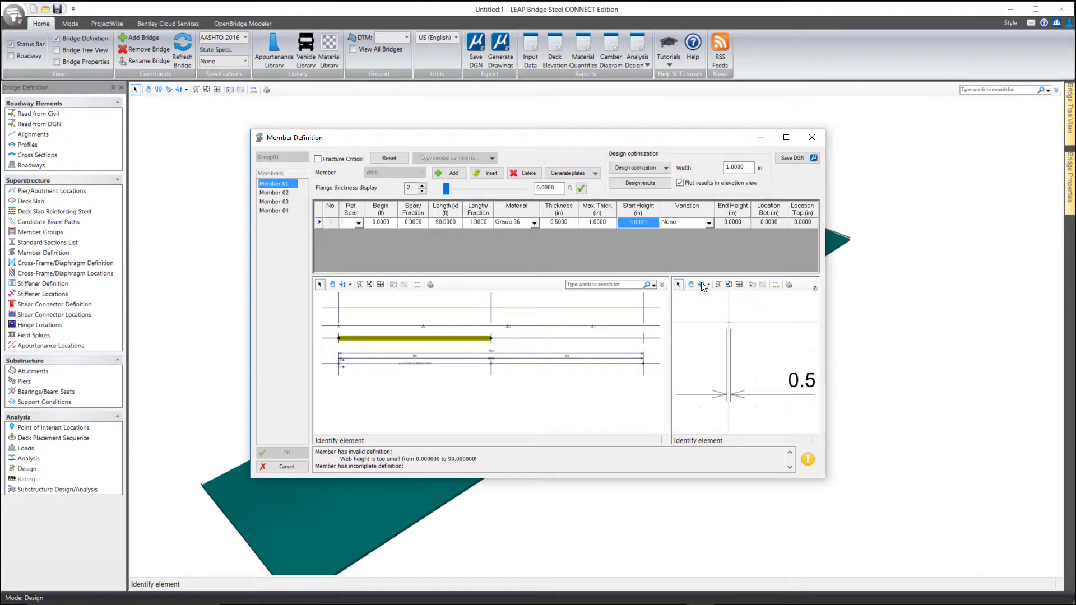
text(42)
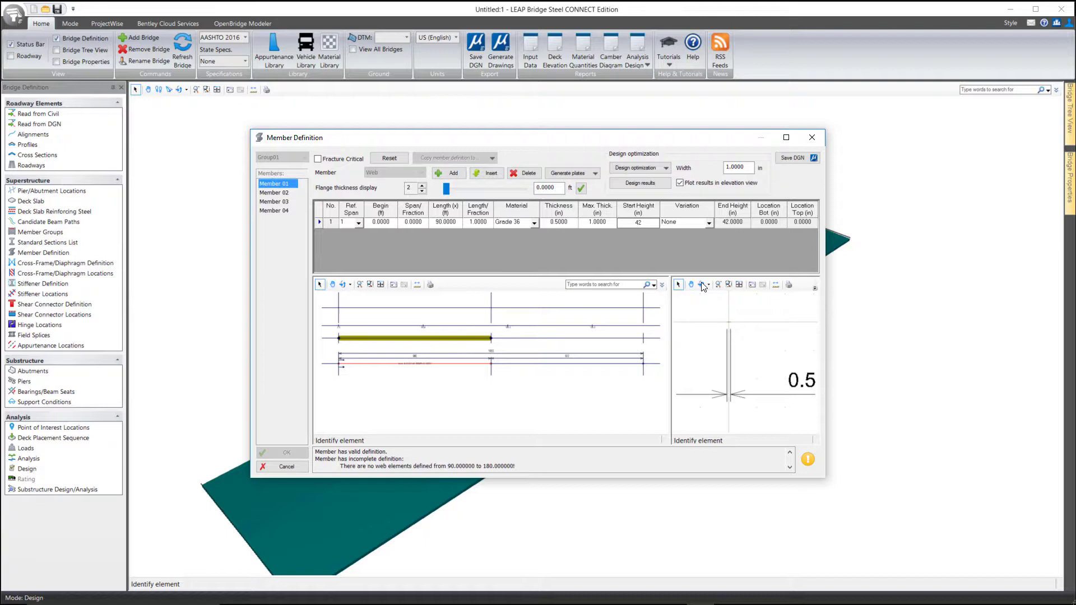
key(Tab)
click(709, 223)
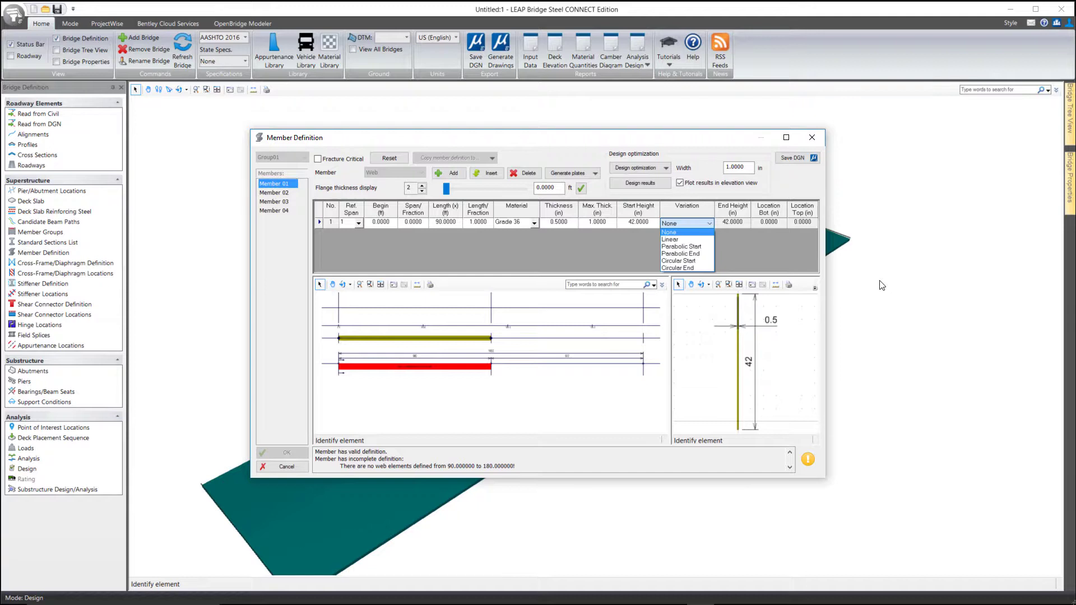
click(703, 203)
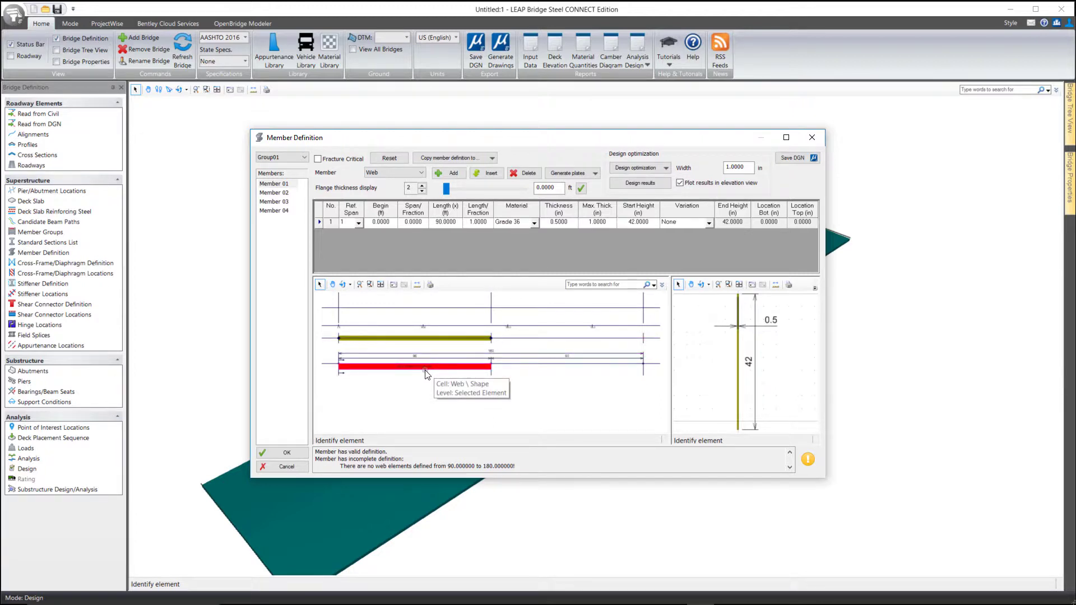
Add a second web element row and check the element type list without changing it.
click(450, 173)
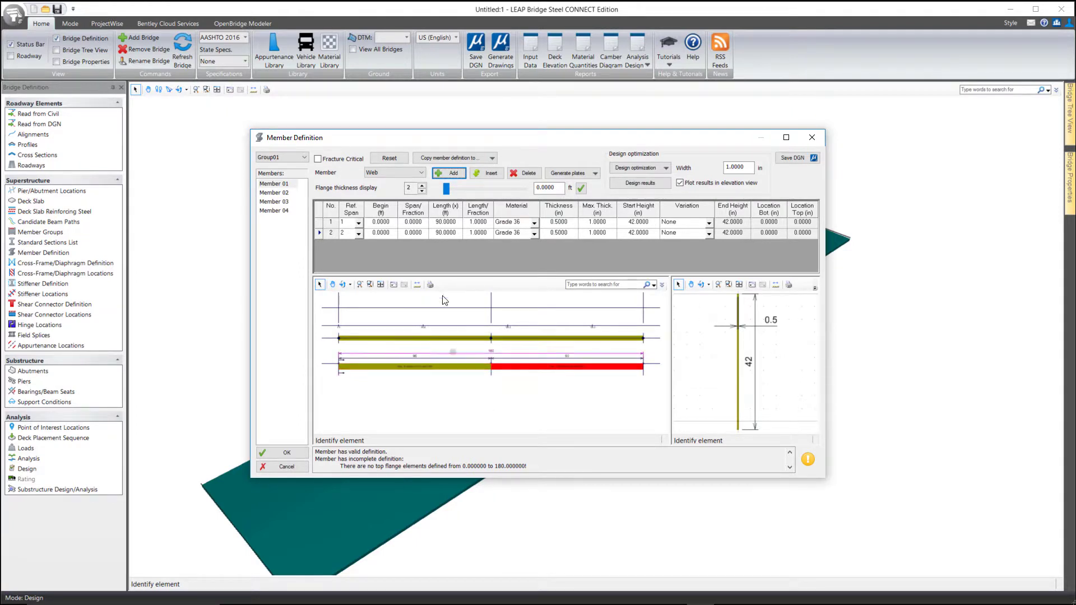
click(419, 172)
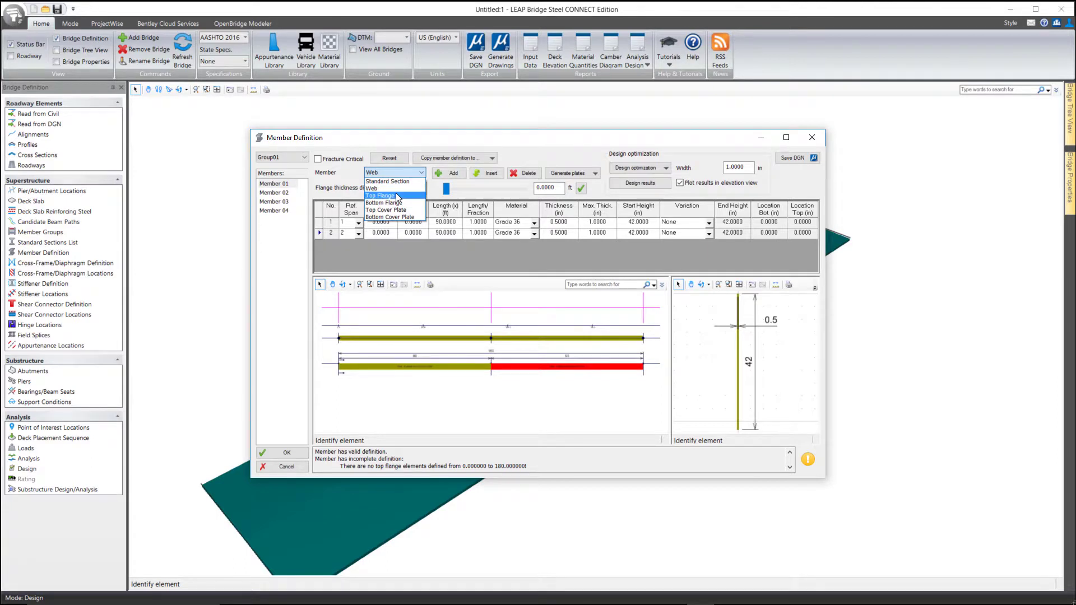
click(529, 159)
Delete the web element rows and request plate generation for members in all groups.
click(524, 173)
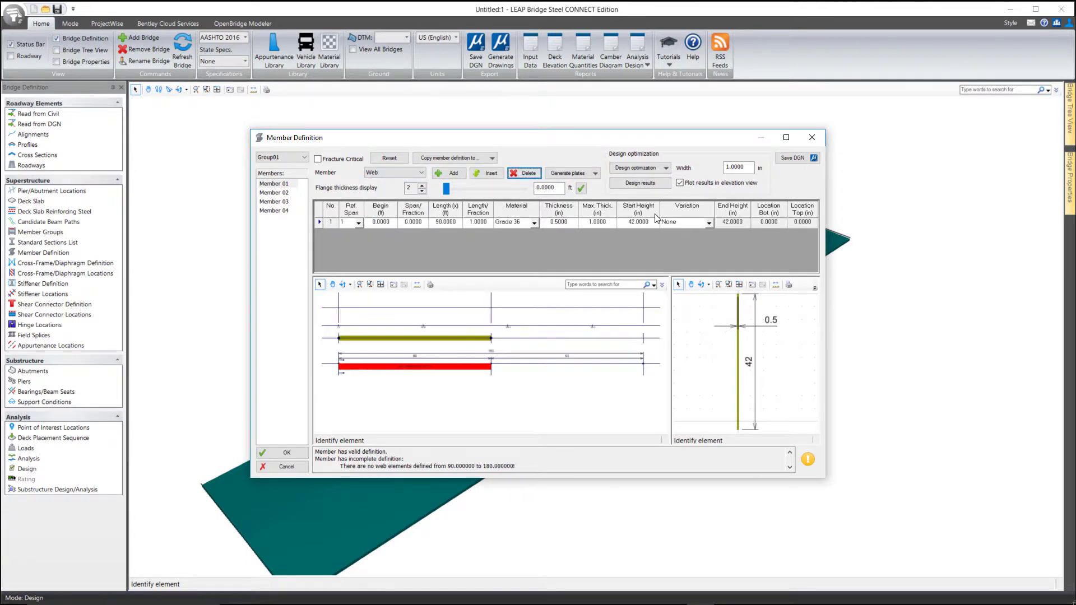
key(space)
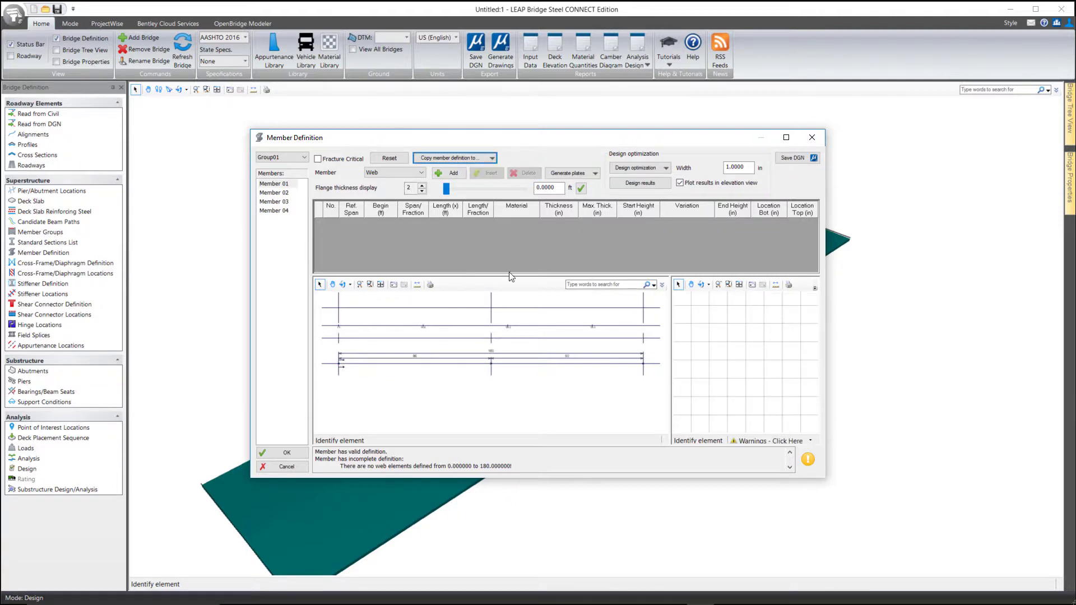
click(598, 172)
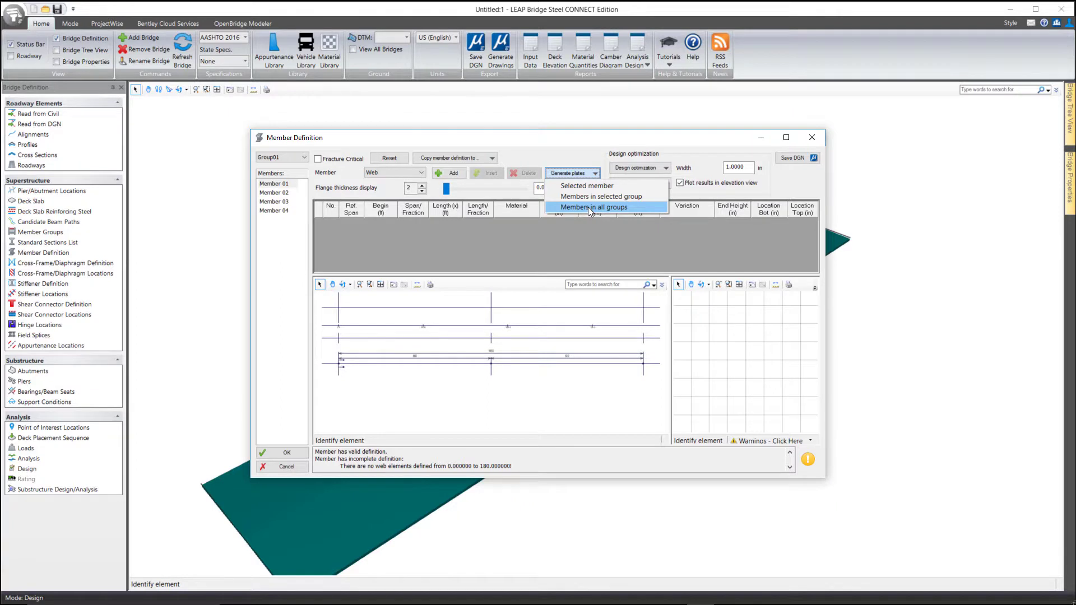
click(587, 207)
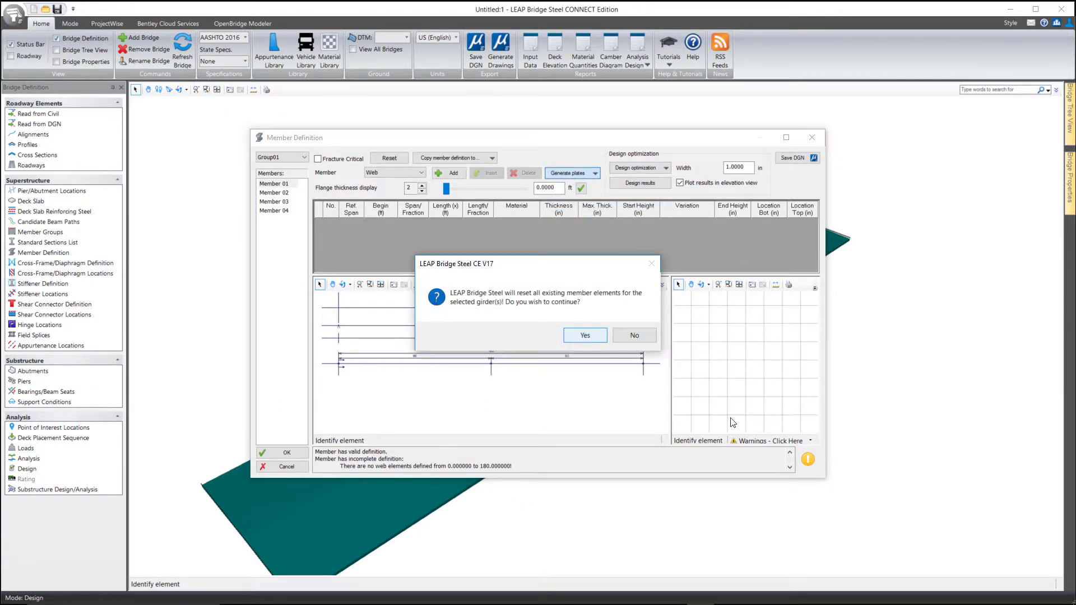
Confirm the reset and set the initial top flange to 0.75 in thick, 14 in wide.
click(584, 336)
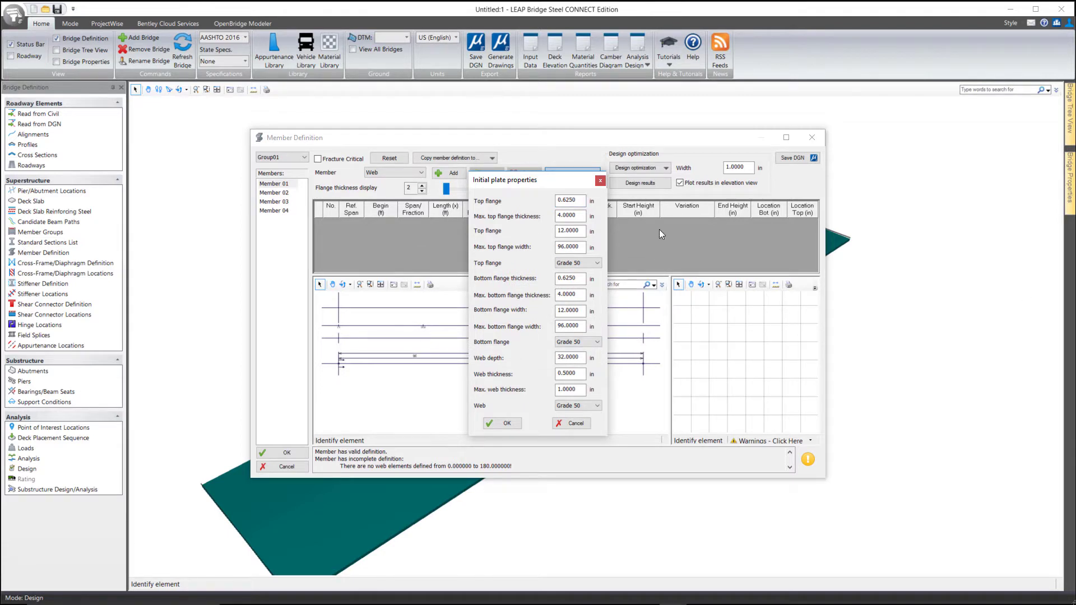
click(568, 200)
key(ctrl+a)
text(.75)
key(Tab)
key(Tab)
text(14)
Set a 1 by 16 in bottom flange and 42 in web depth, then generate the plates.
key(Tab)
key(Tab)
double_click(567, 278)
text(1)
key(Tab)
key(Tab)
text(16)
key(Tab)
key(Tab)
key(Tab)
text(42)
key(Tab)
click(505, 423)
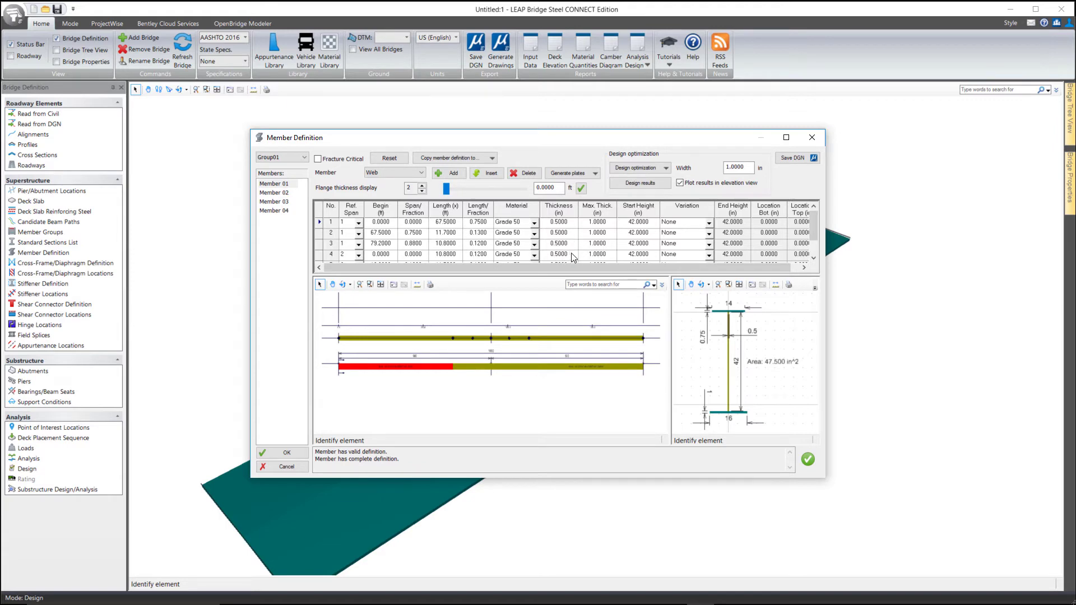
Switch the member element list from Web to Top Flange to show the 0.75 by 14 in plates.
click(420, 172)
click(402, 202)
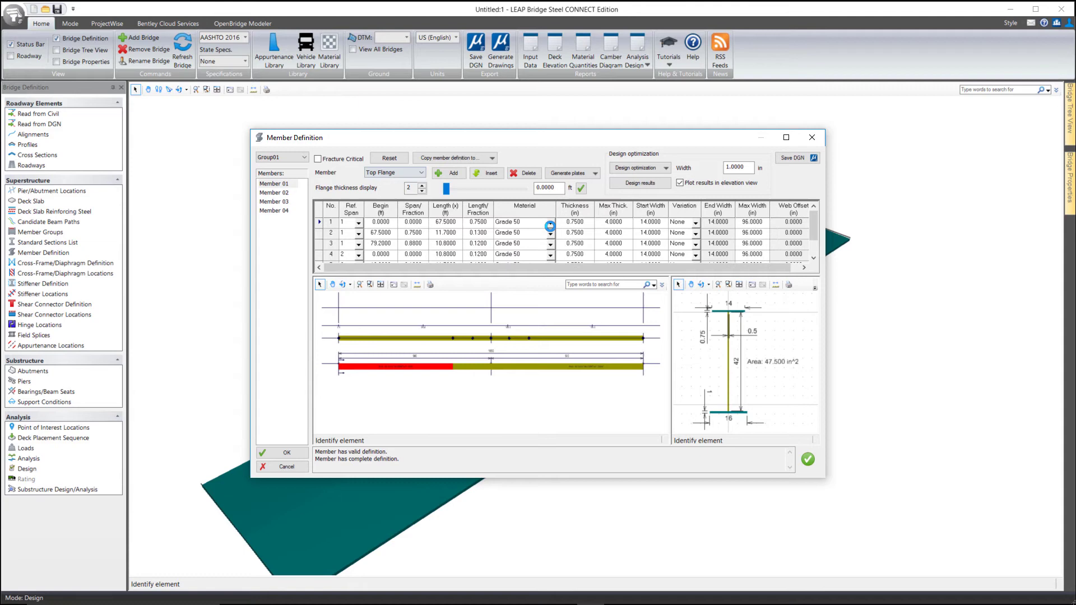